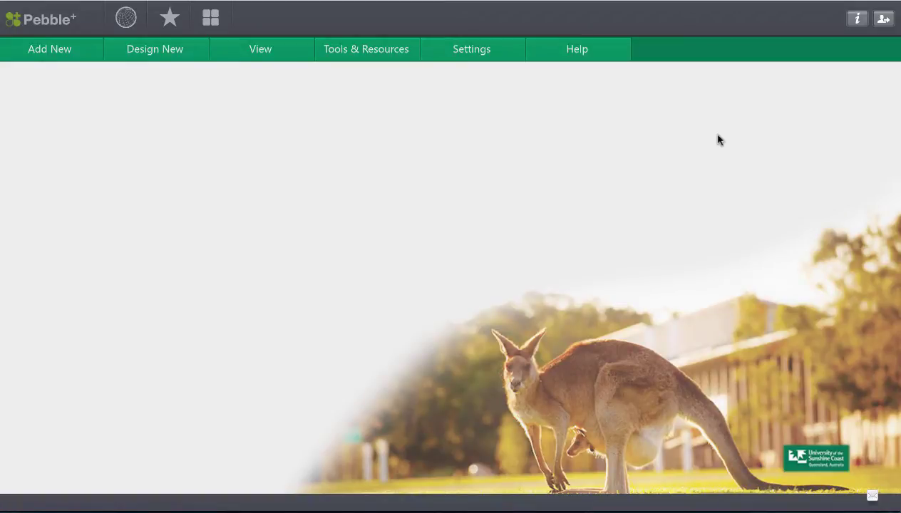
Step: Browse the Add New menu's submenus and choose File to bring up the empty Upload File form
click(84, 57)
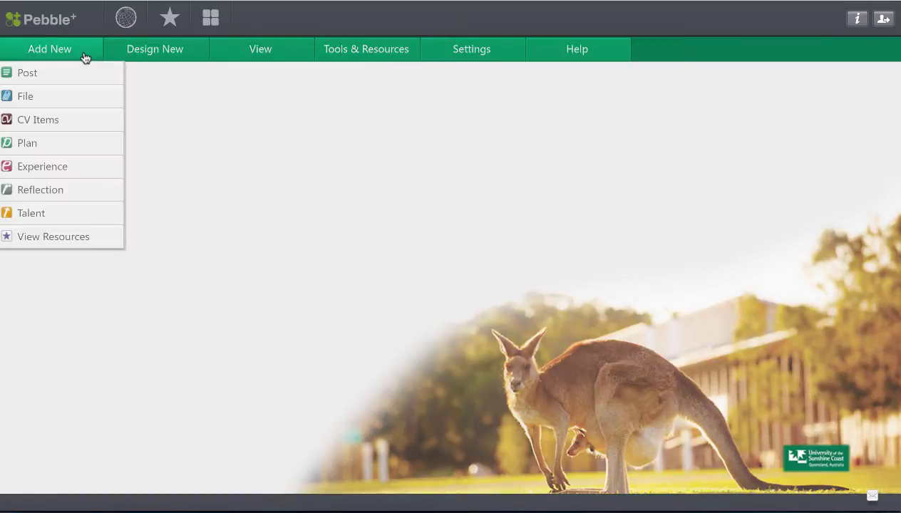
click(61, 101)
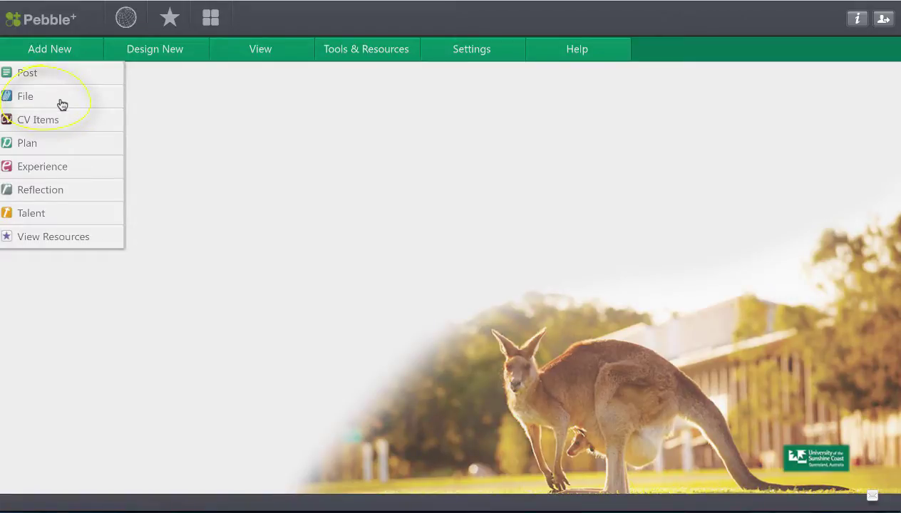
mouse_move(64, 126)
mouse_move(69, 169)
mouse_move(70, 195)
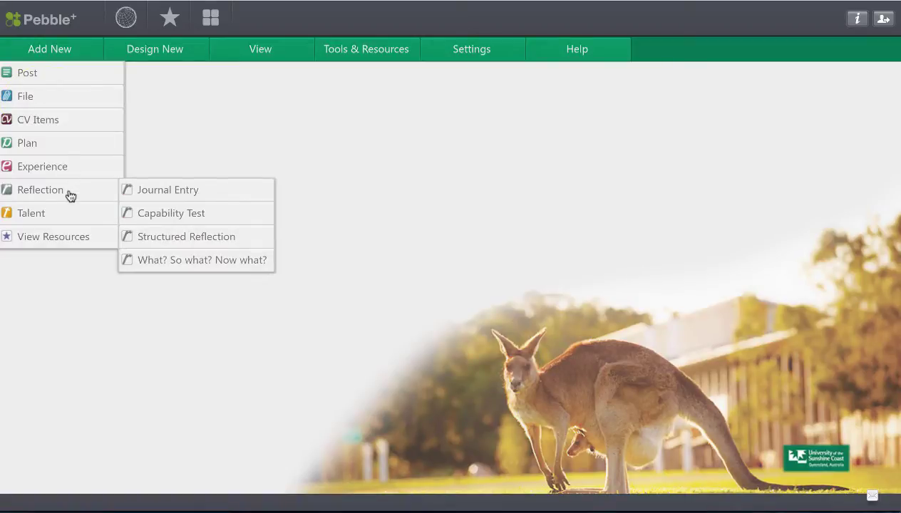
click(60, 101)
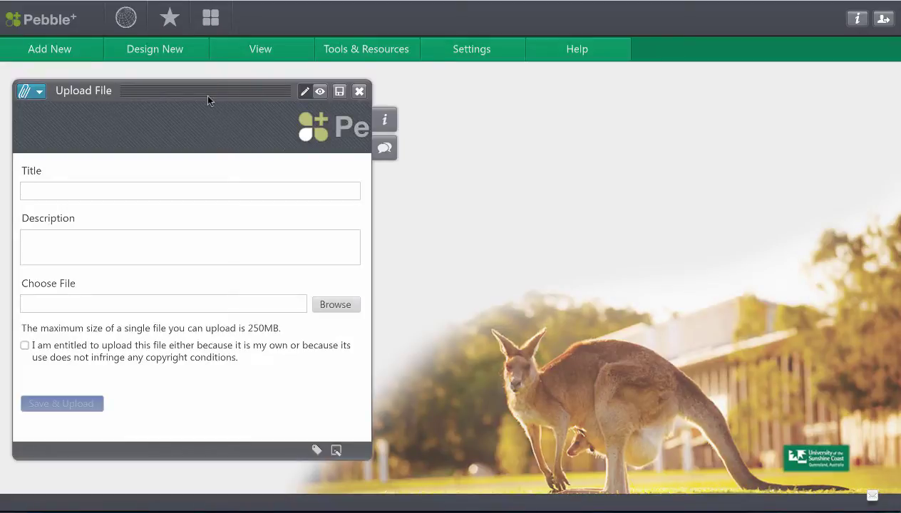
Step: Attach packaging_1.jpg from the DES213 folder and enter the title 'Design Photo'
click(336, 313)
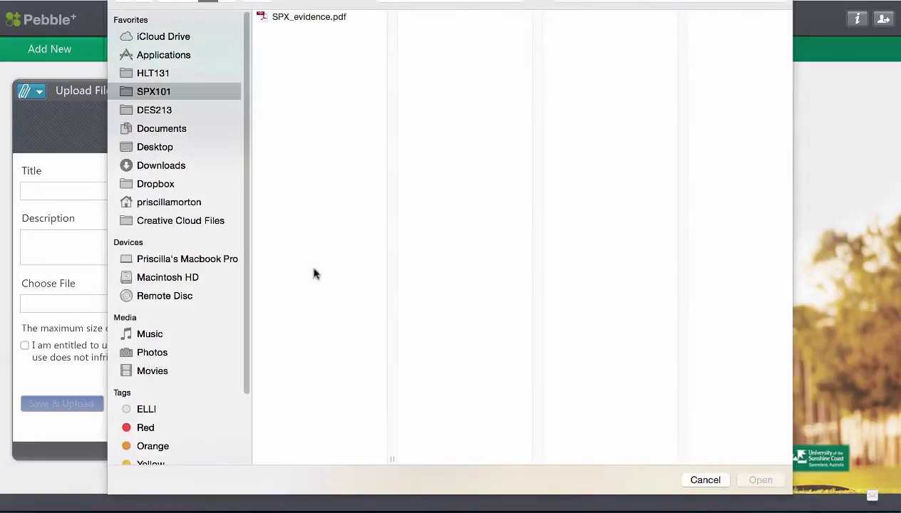
click(153, 111)
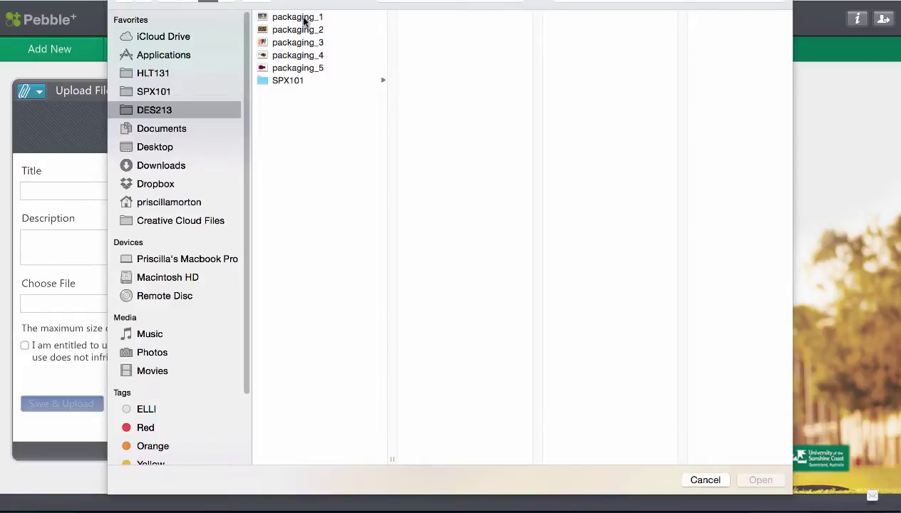
click(288, 18)
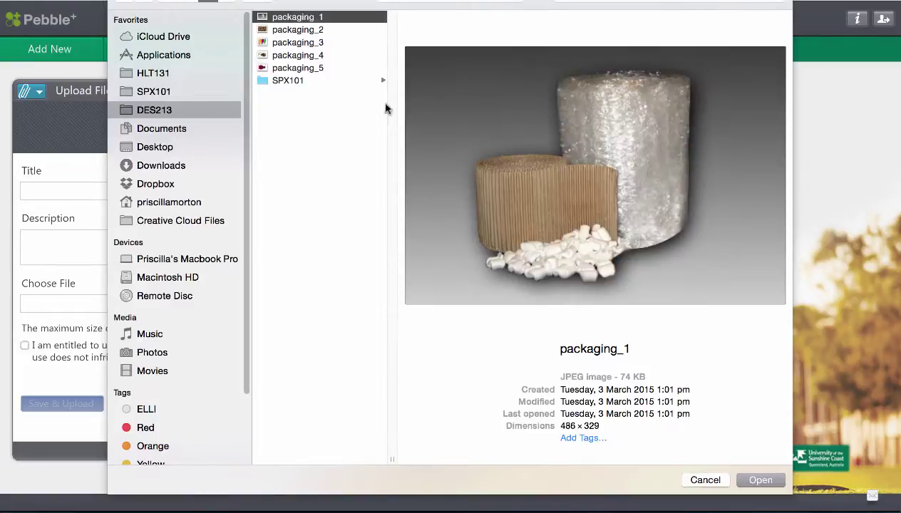
click(757, 479)
text(Design Photo)
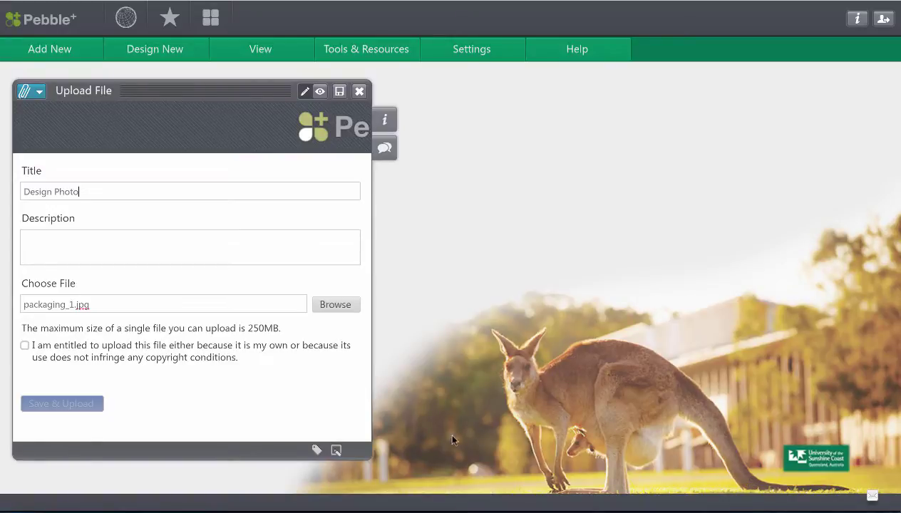
Step: Confirm the copyright statement and tag the file with DES213
click(26, 346)
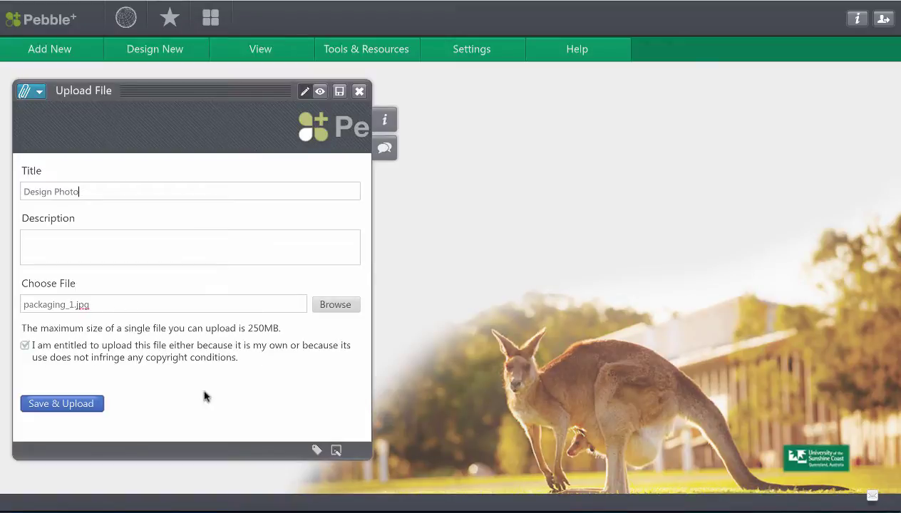
click(316, 448)
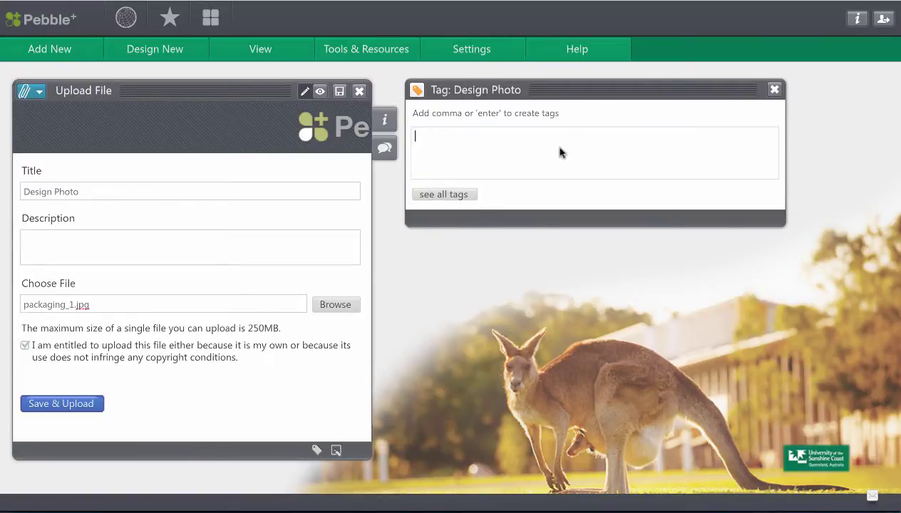
text(DES213)
key(Return)
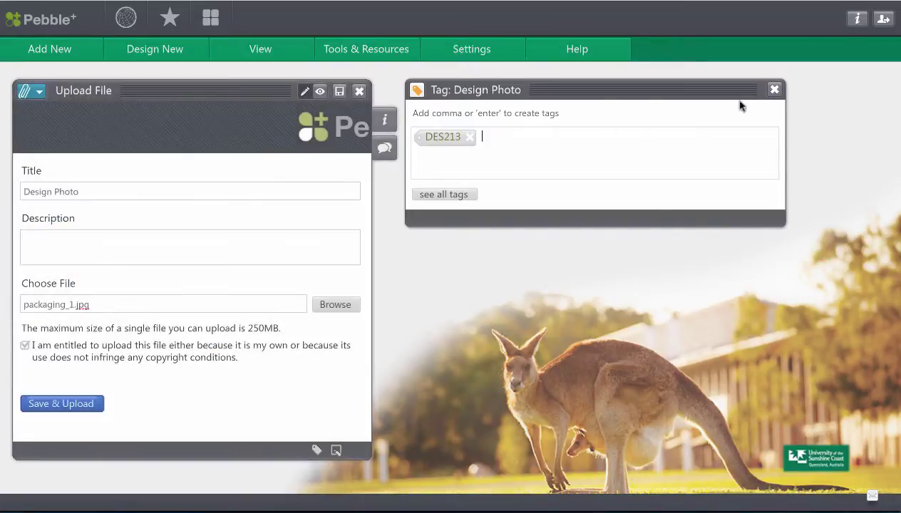
click(774, 89)
Step: Save and upload the Design Photo asset, then close the upload form
click(76, 403)
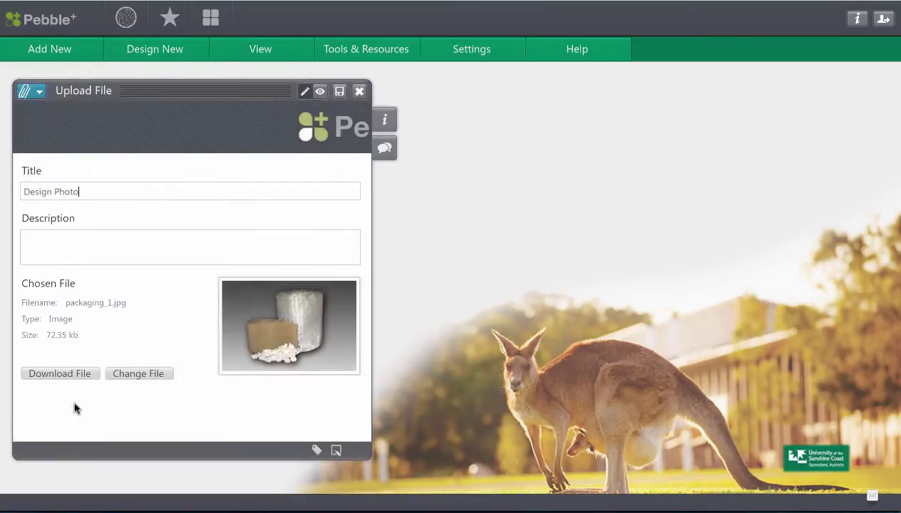
click(263, 186)
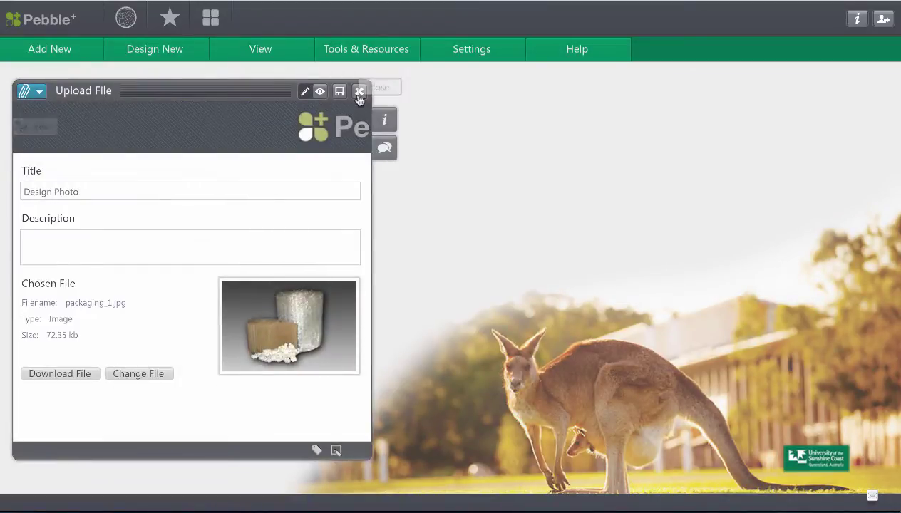
click(359, 94)
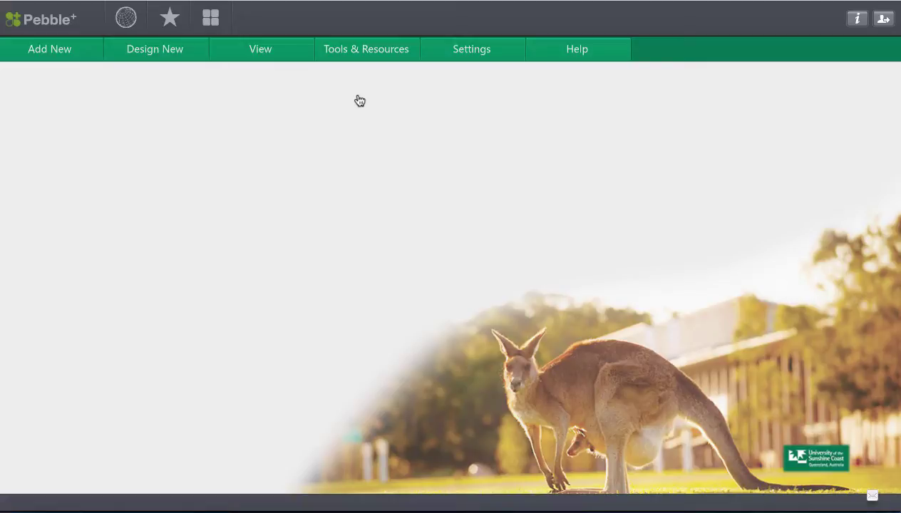
click(210, 19)
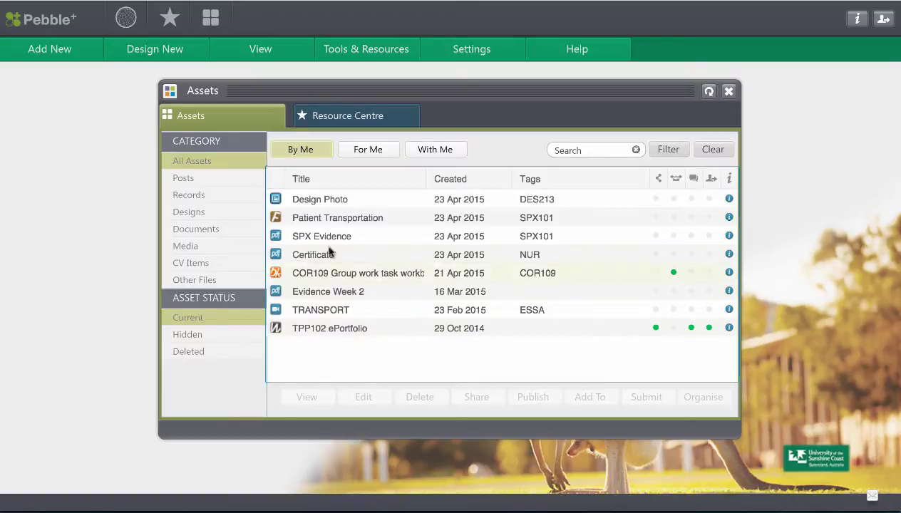
click(211, 232)
click(213, 213)
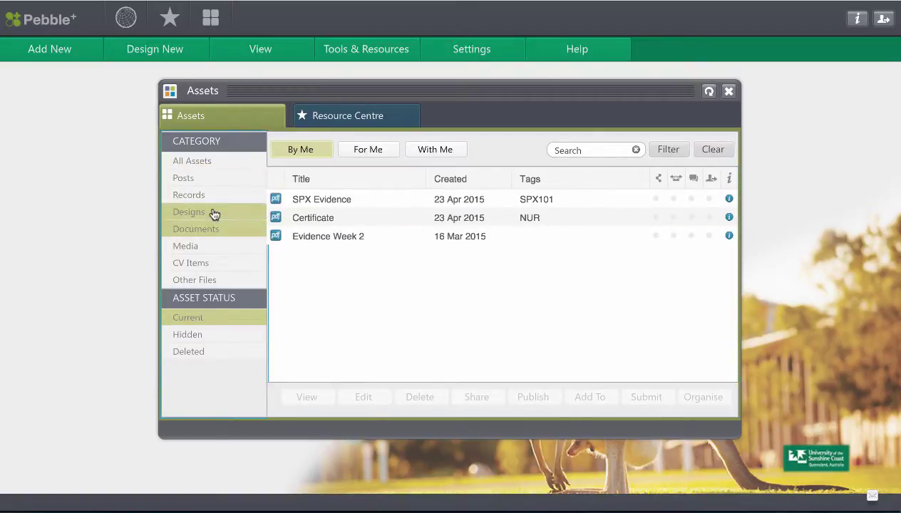
click(209, 252)
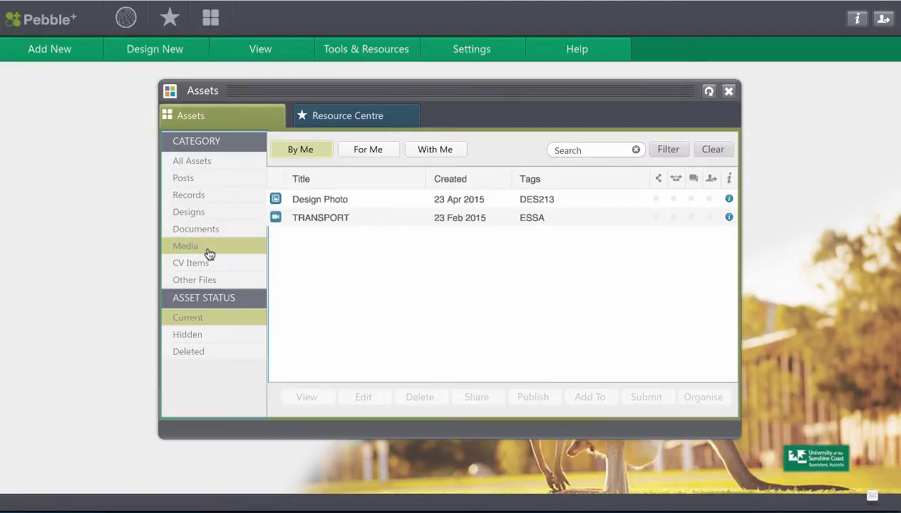
click(215, 164)
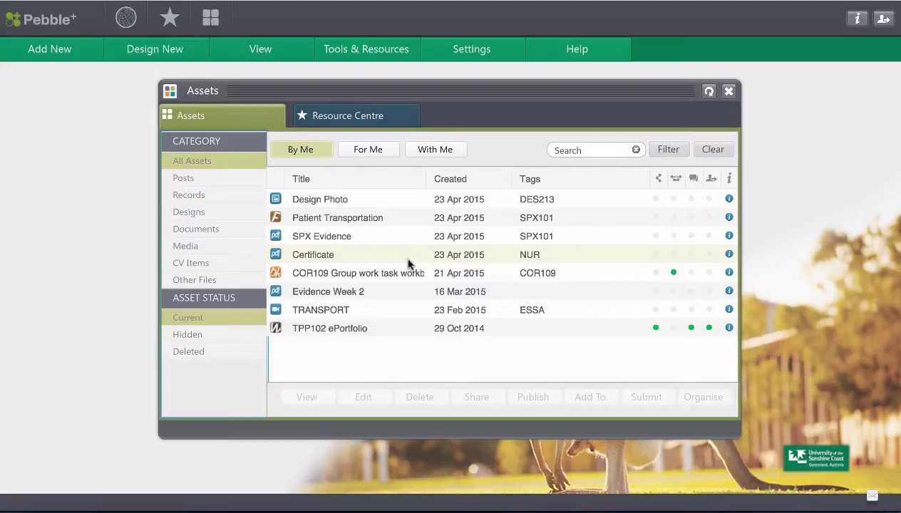
click(728, 92)
Step: Open TPP102 ePortfolio from the Asset Store, switch to edit mode, then back to preview
click(175, 54)
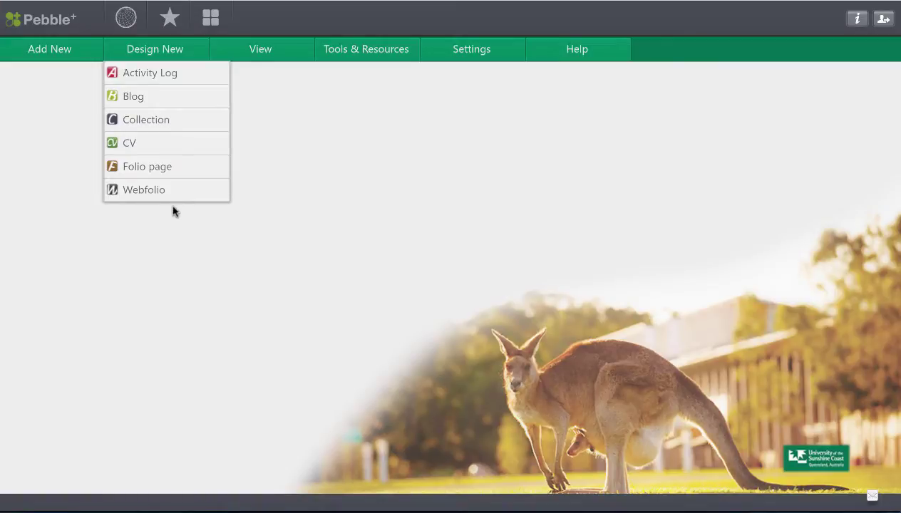
click(211, 17)
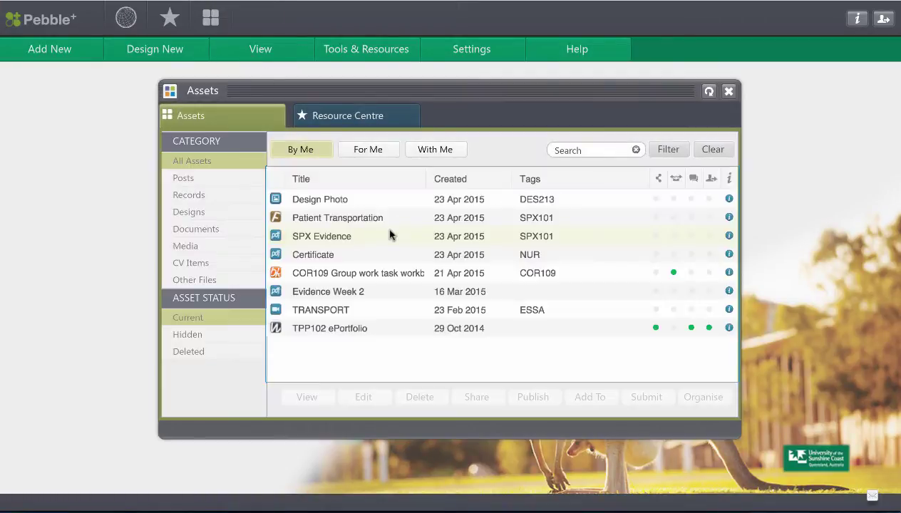
click(345, 330)
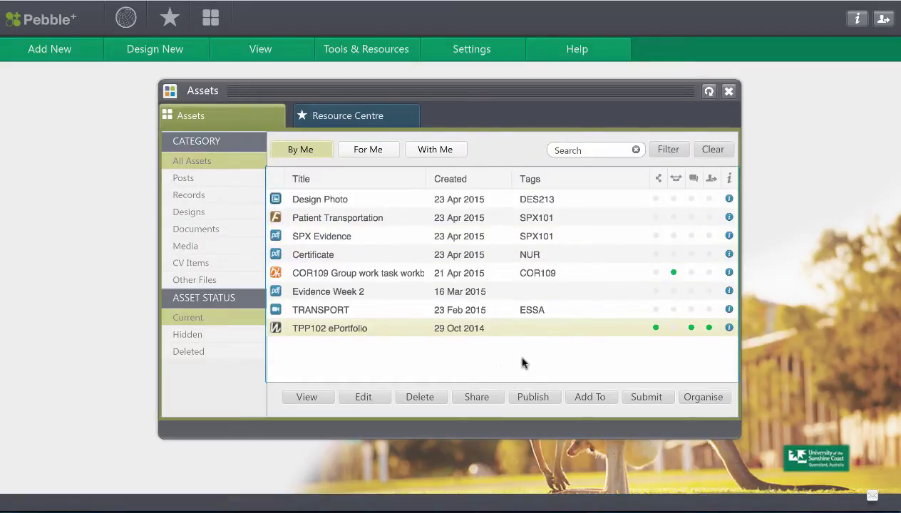
click(318, 400)
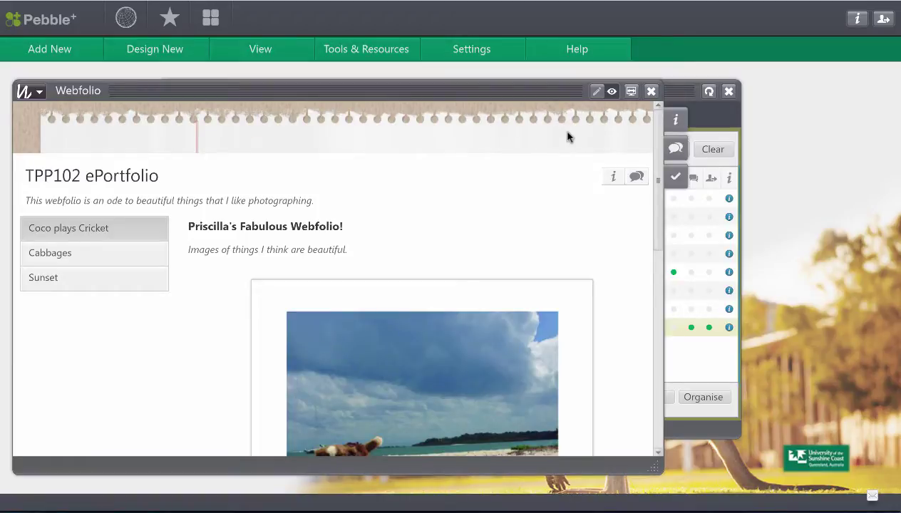
click(597, 92)
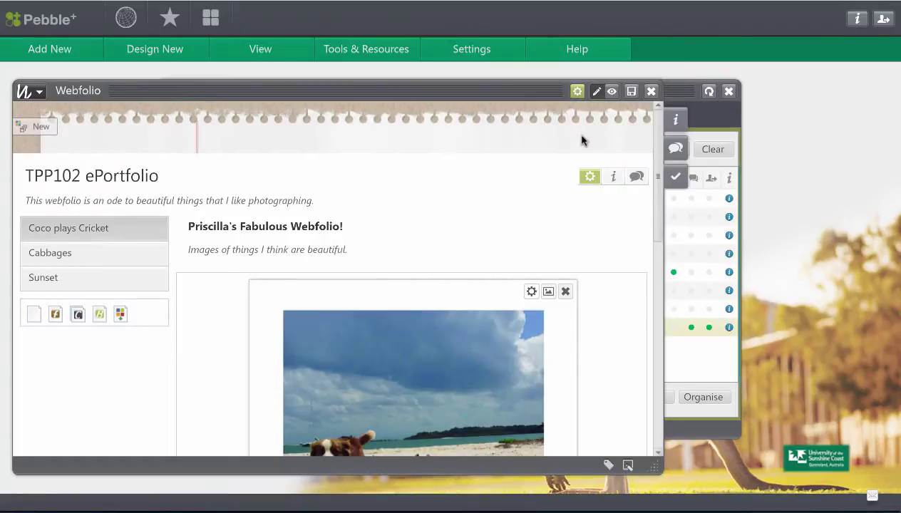
click(611, 93)
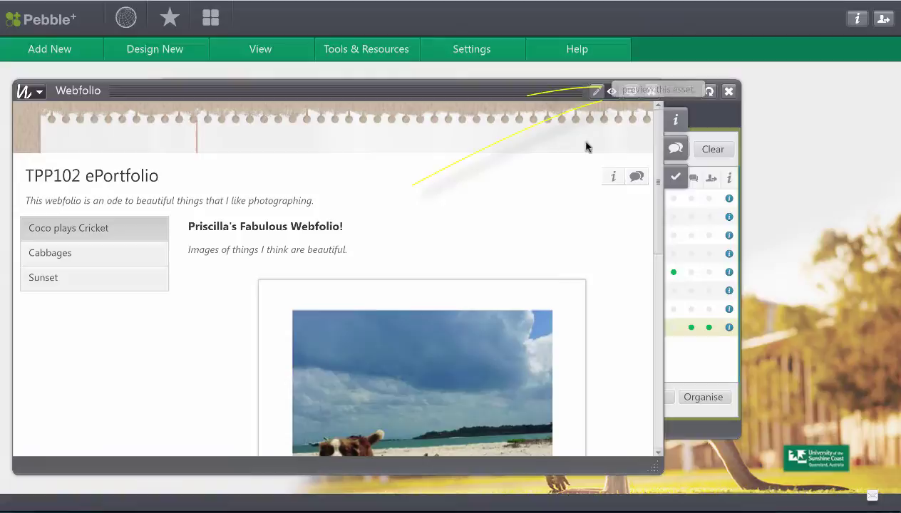
Step: Preview TPP102 ePortfolio full-screen, scroll its first page, and visit the Cabbages page
click(631, 94)
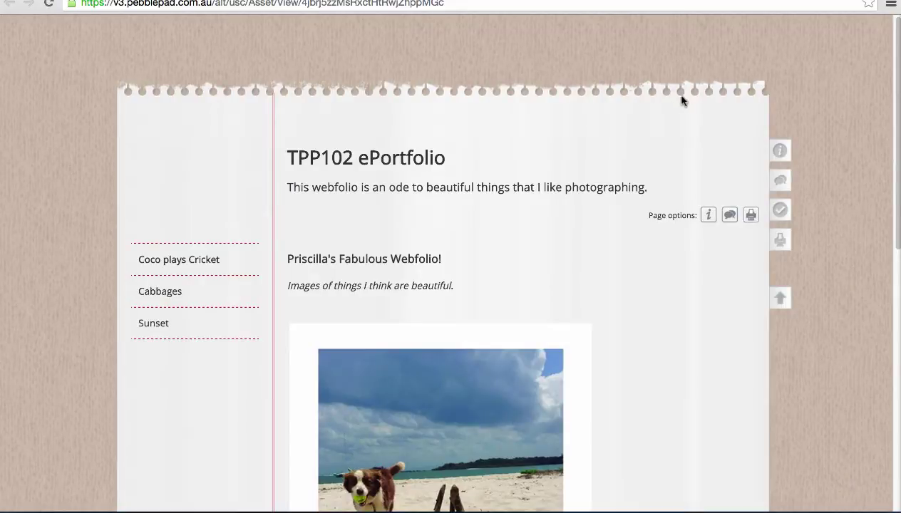
scroll(681, 105, down, 1)
scroll(681, 107, down, 2)
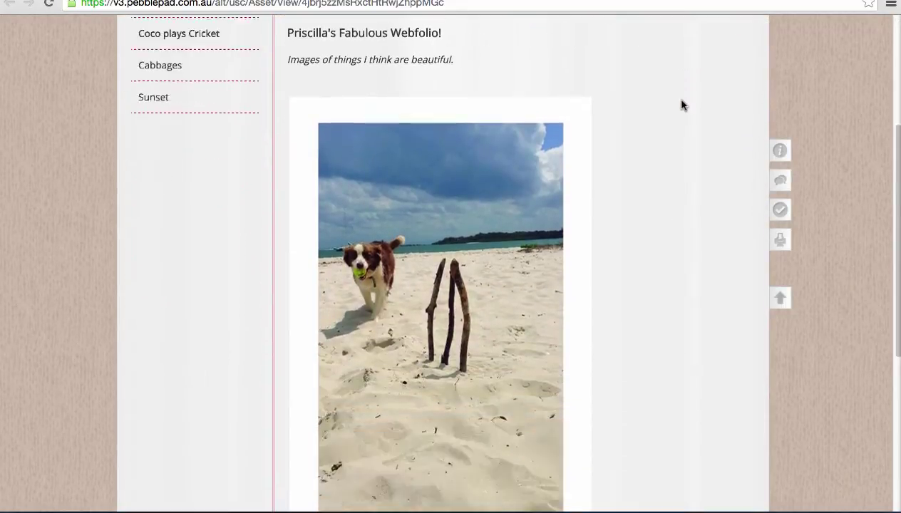
scroll(681, 106, up, 3)
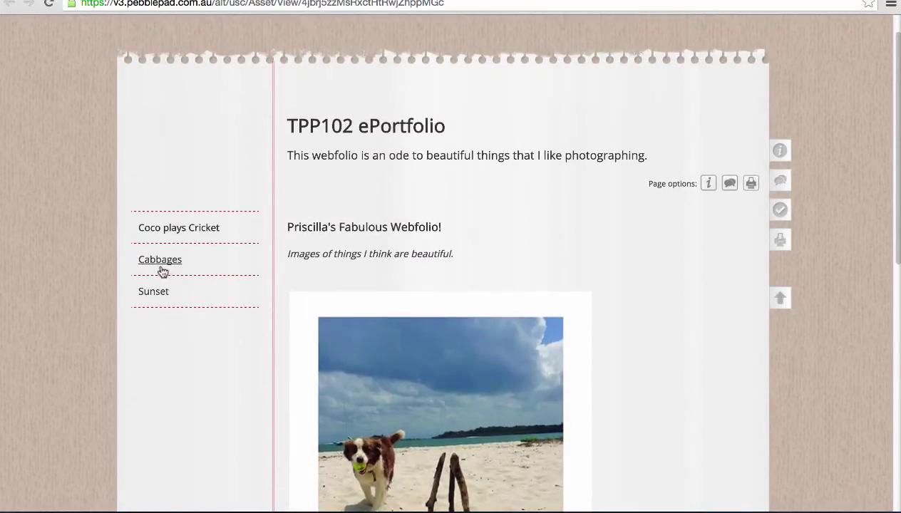
click(157, 264)
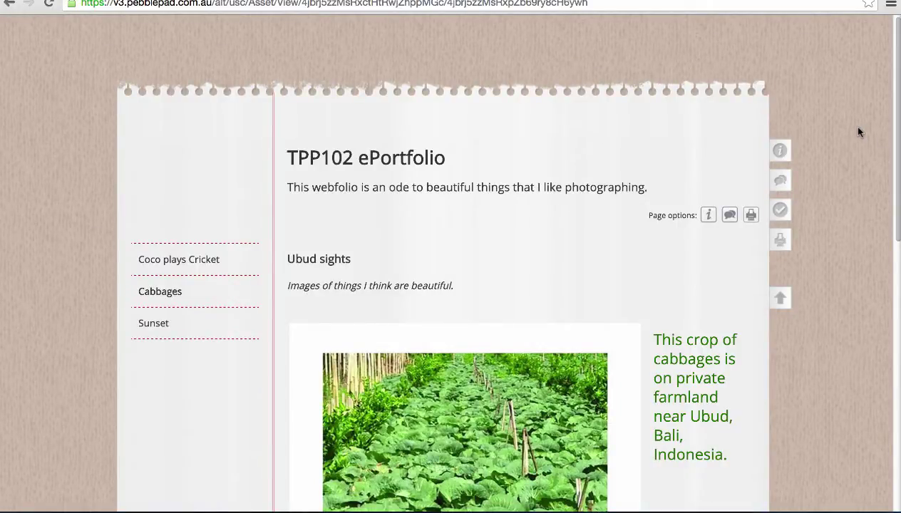
scroll(859, 132, down, 8)
scroll(859, 132, up, 3)
scroll(859, 131, up, 5)
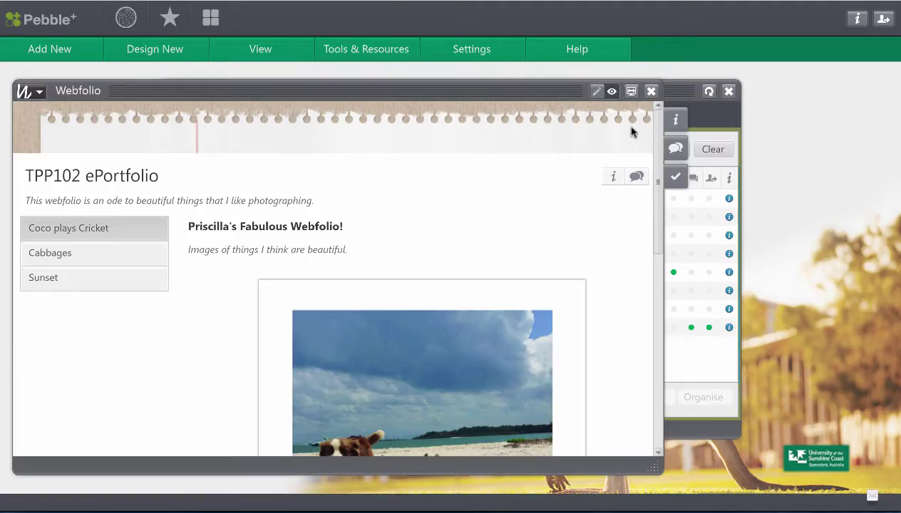
Step: Apply the raindrop theme to TPP102 ePortfolio, save it, and preview it full-screen
click(597, 92)
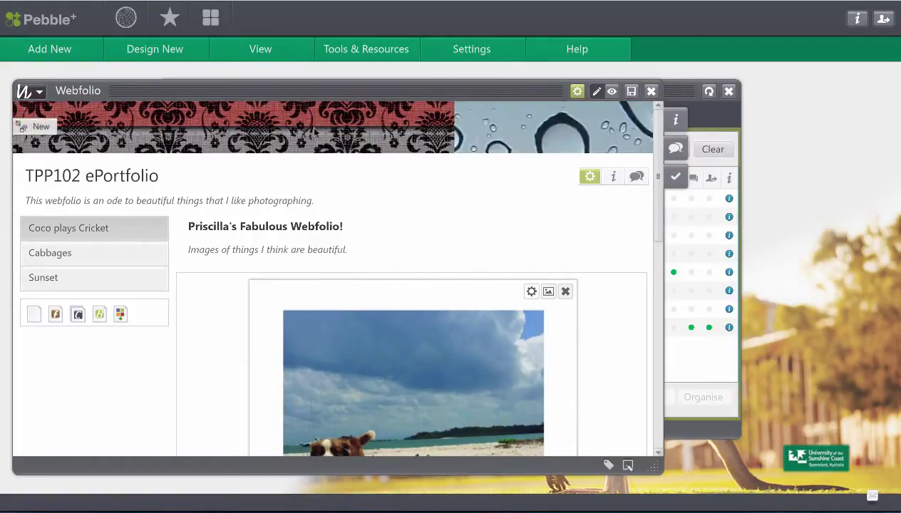
click(631, 93)
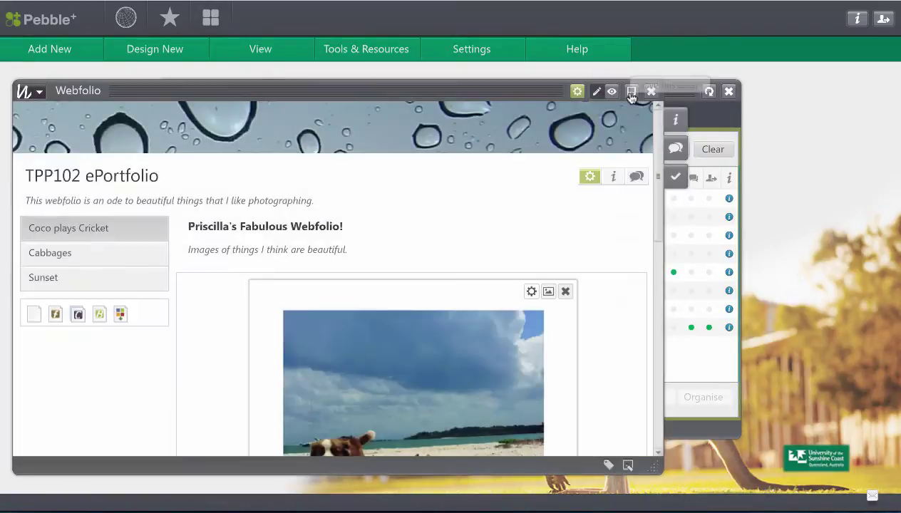
click(612, 91)
click(631, 93)
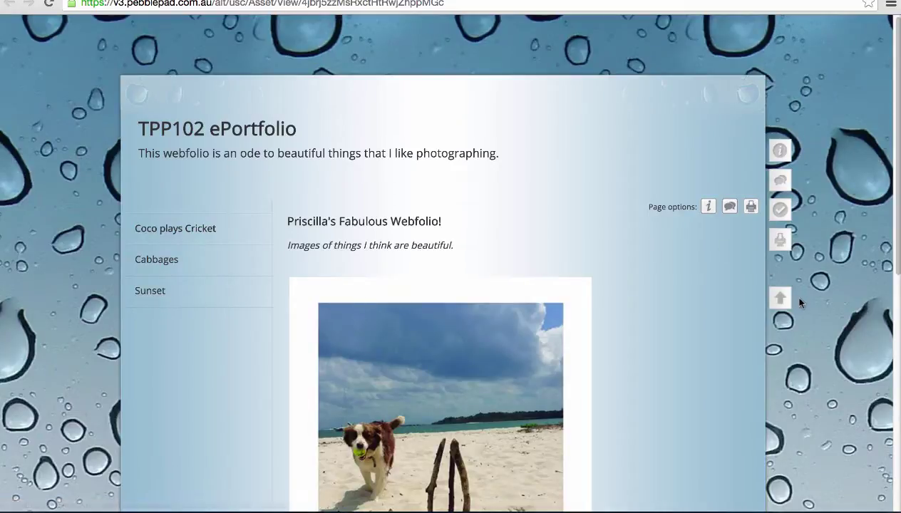
Step: Scroll the full-screen webfolio down to the 'Coco and the stumps' caption, then return to the Webfolio window
scroll(797, 302, down, 1)
scroll(796, 300, down, 2)
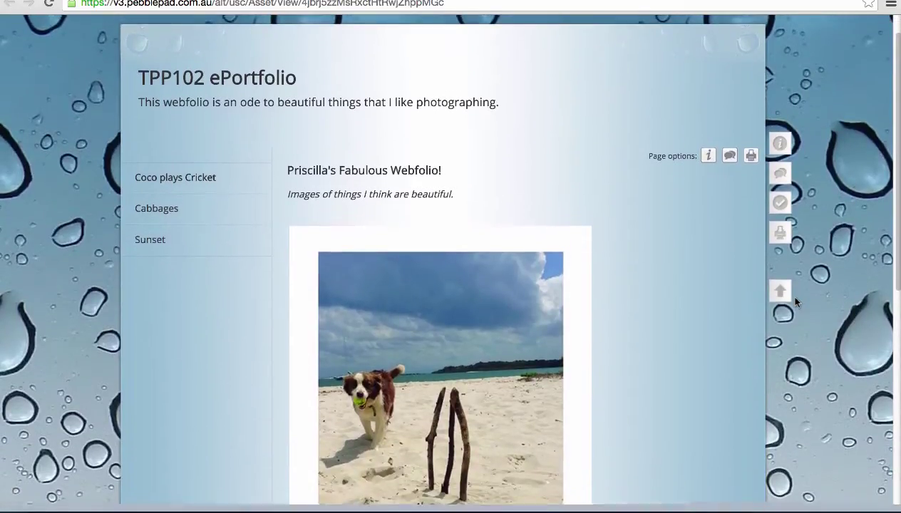
scroll(796, 302, down, 4)
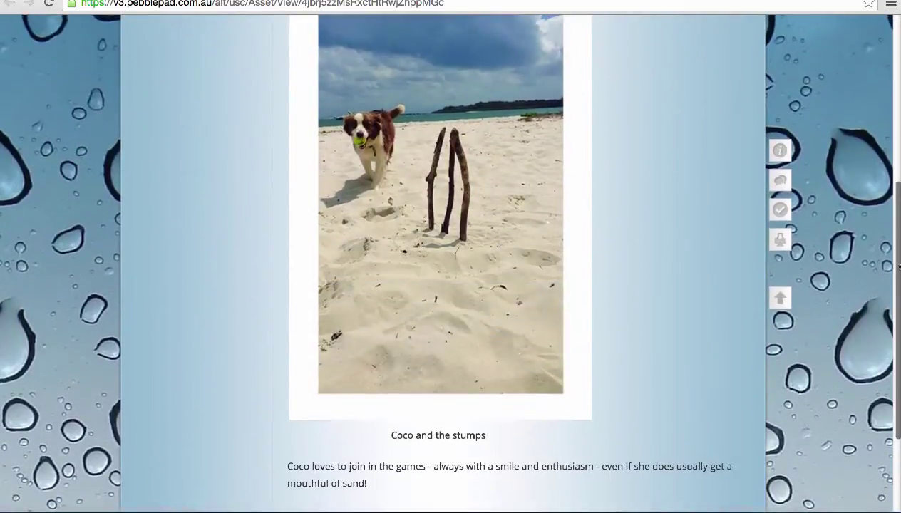
drag(898, 266, 898, 178)
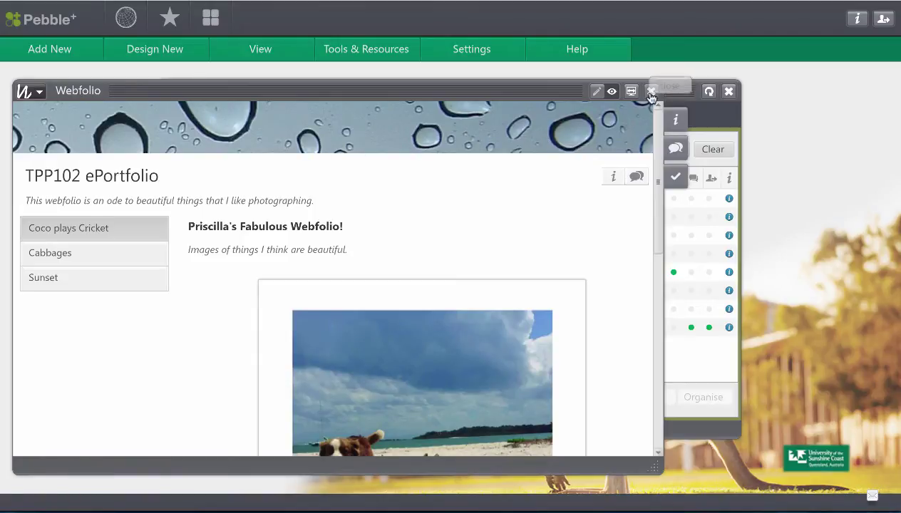
Step: Close the Webfolio and Assets windows, then open and dismiss the Tools & Resources menu
click(650, 92)
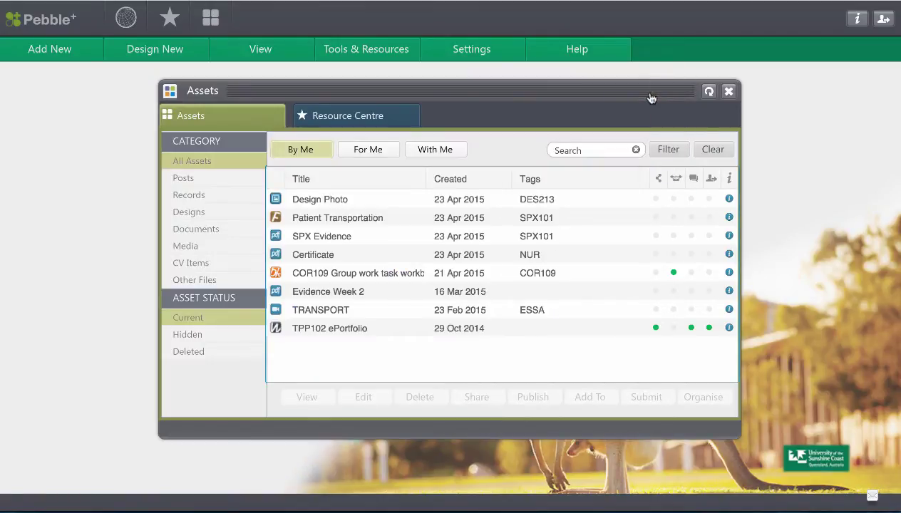
click(728, 92)
click(396, 54)
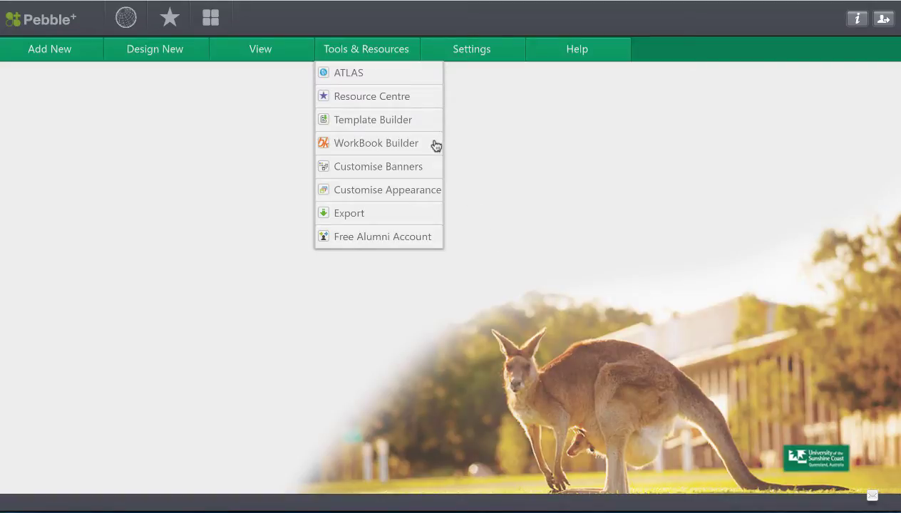
click(493, 142)
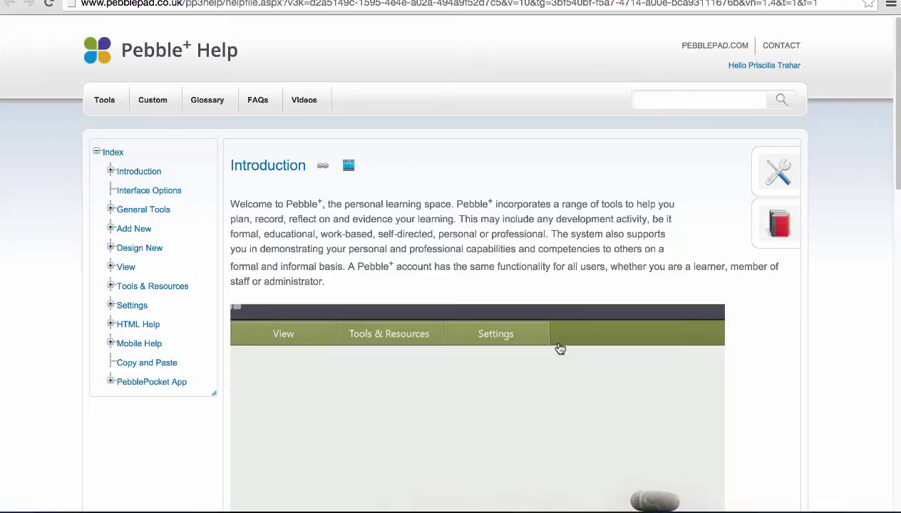
Step: Expand Add New and Design New in the help index and open the Webfolio article
click(112, 229)
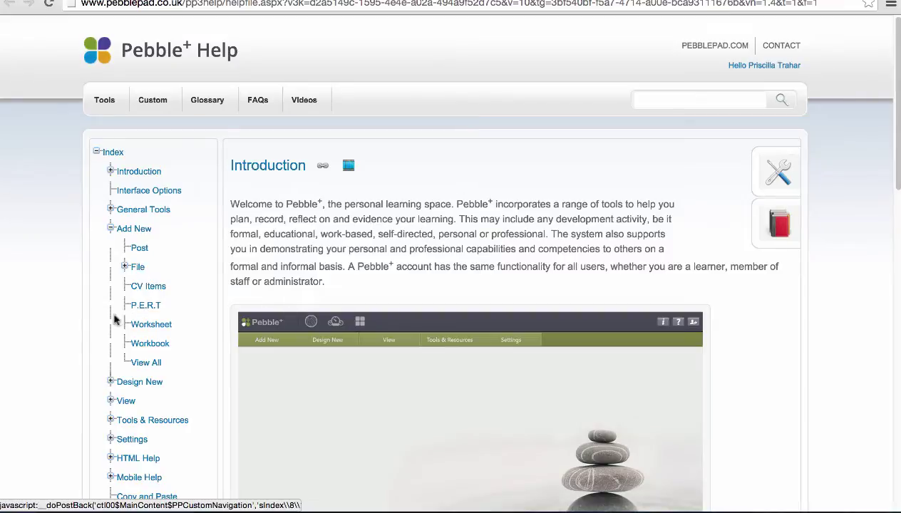
click(111, 385)
scroll(107, 385, down, 5)
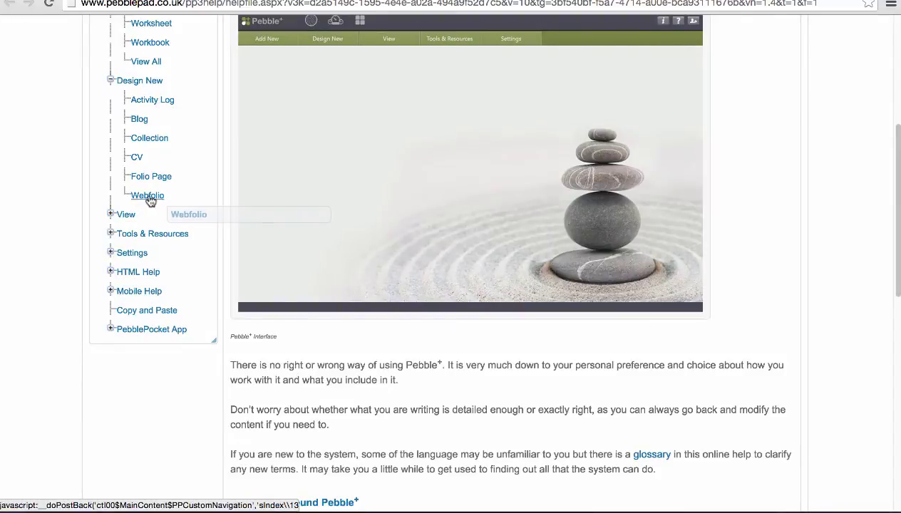
click(148, 198)
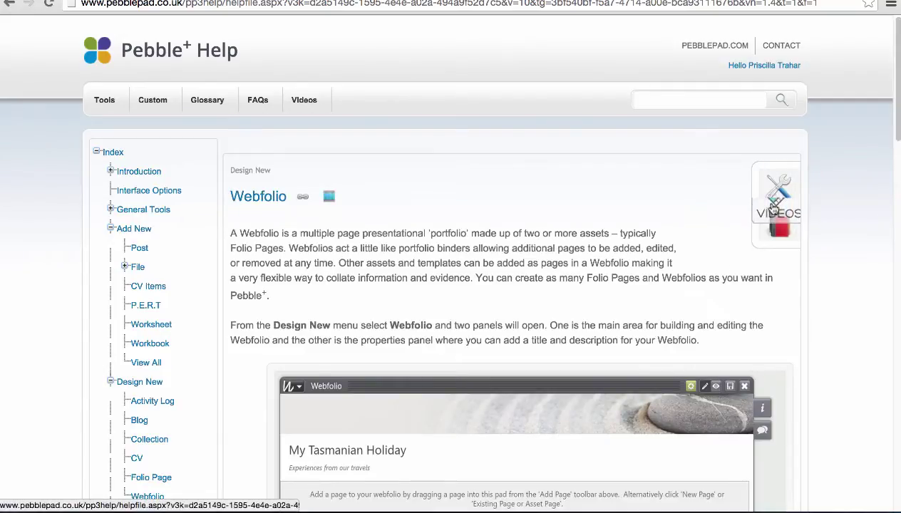
Step: Read through the Webfolio article and show its Additional Resources box
scroll(663, 241, down, 8)
scroll(662, 241, down, 10)
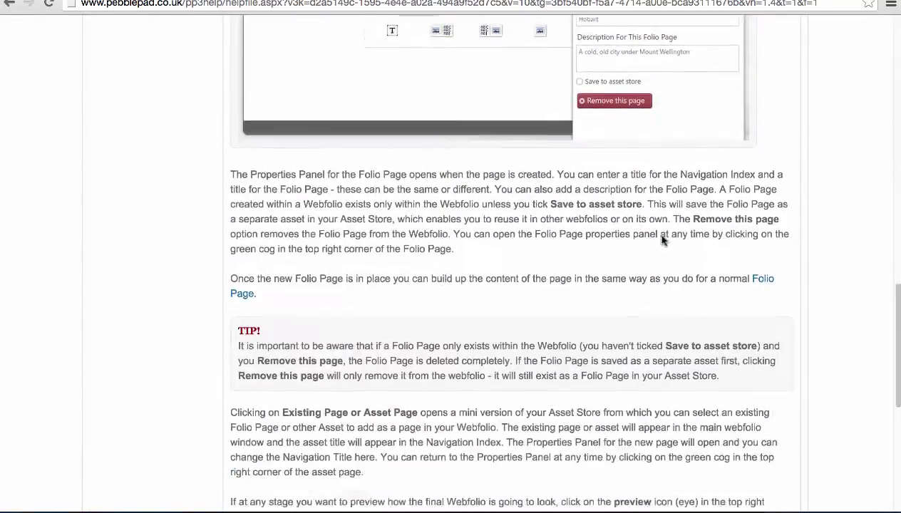
scroll(662, 241, down, 2)
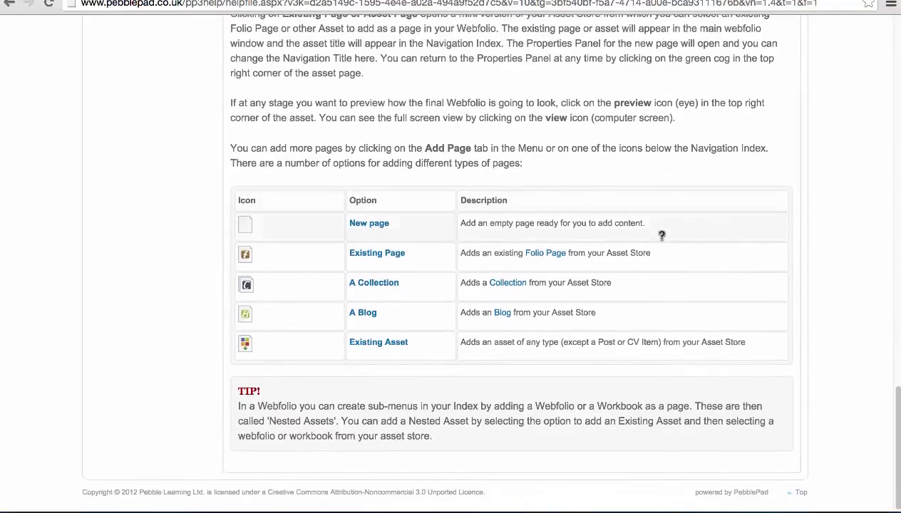
scroll(662, 241, up, 12)
scroll(663, 240, up, 5)
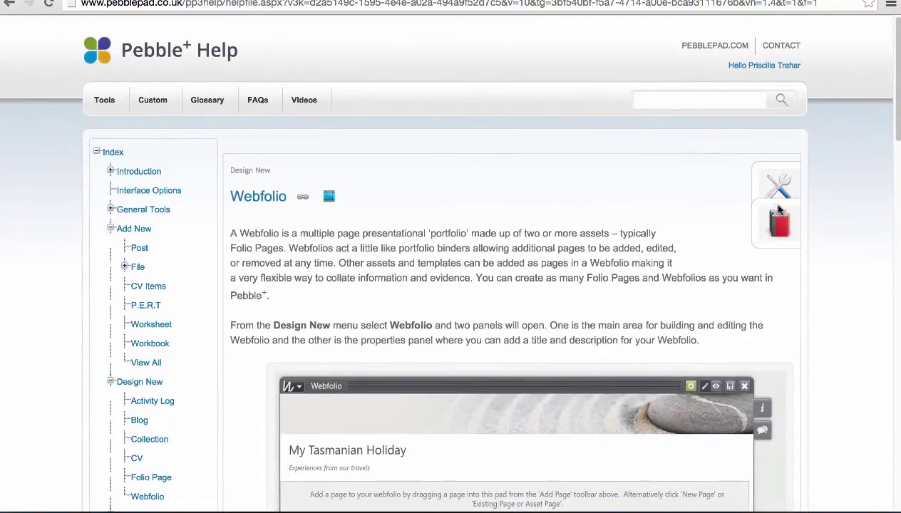
click(780, 217)
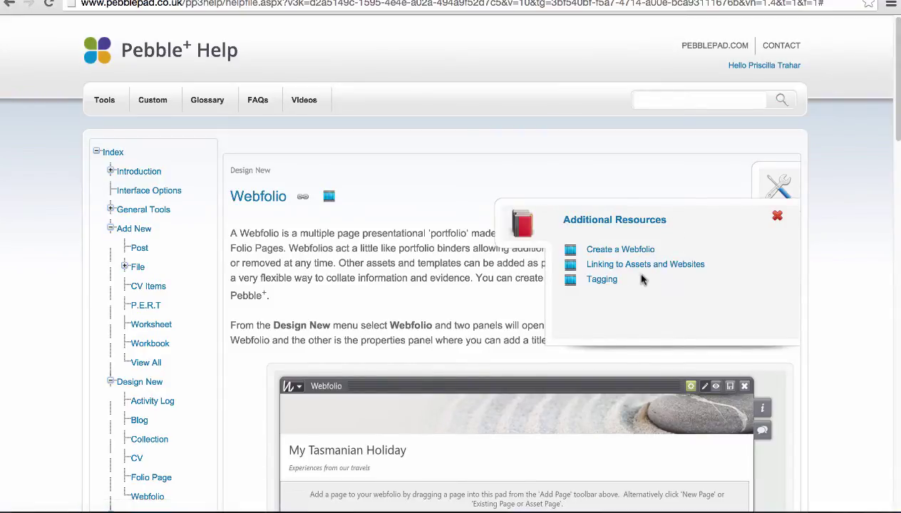
Step: Close Additional Resources, collapse Design New and Add New, and return to the Introduction page
click(776, 219)
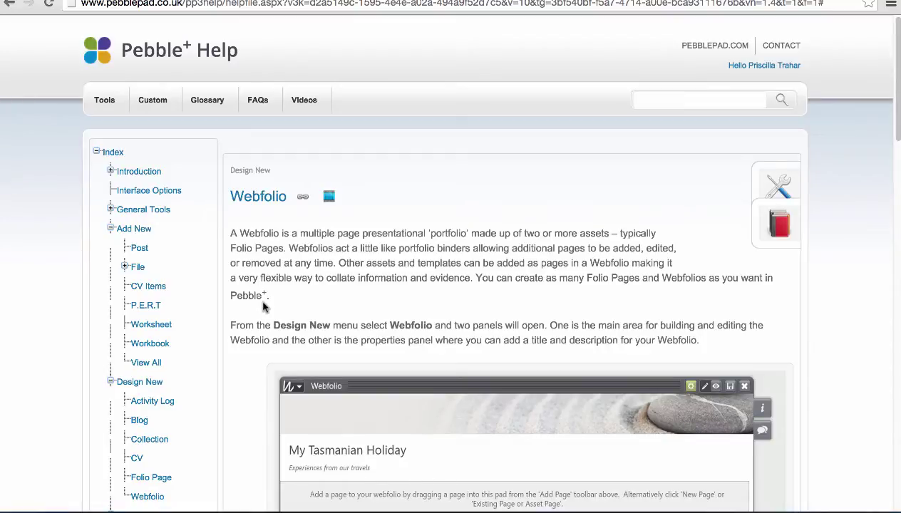
click(112, 383)
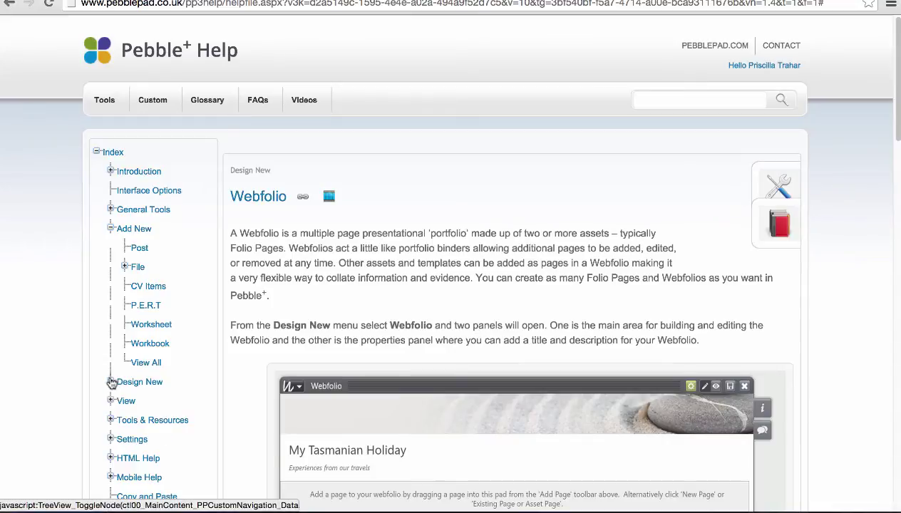
click(110, 229)
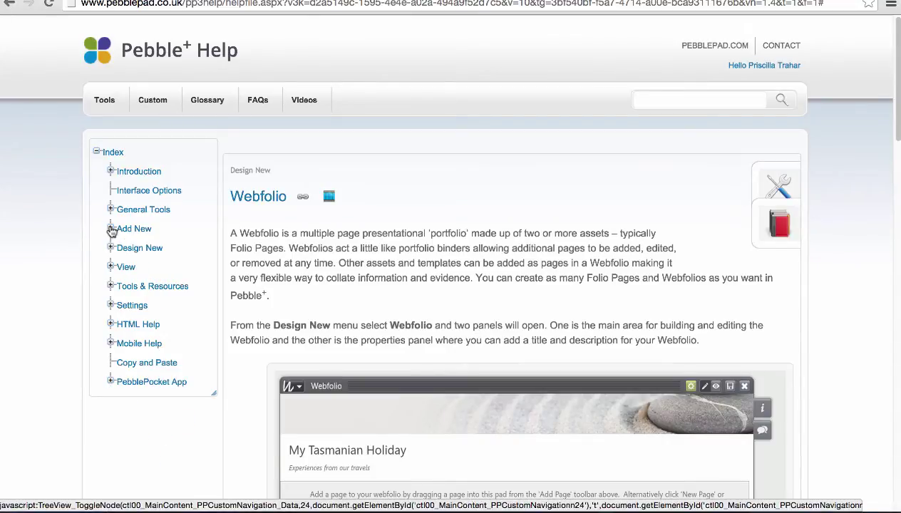
click(155, 171)
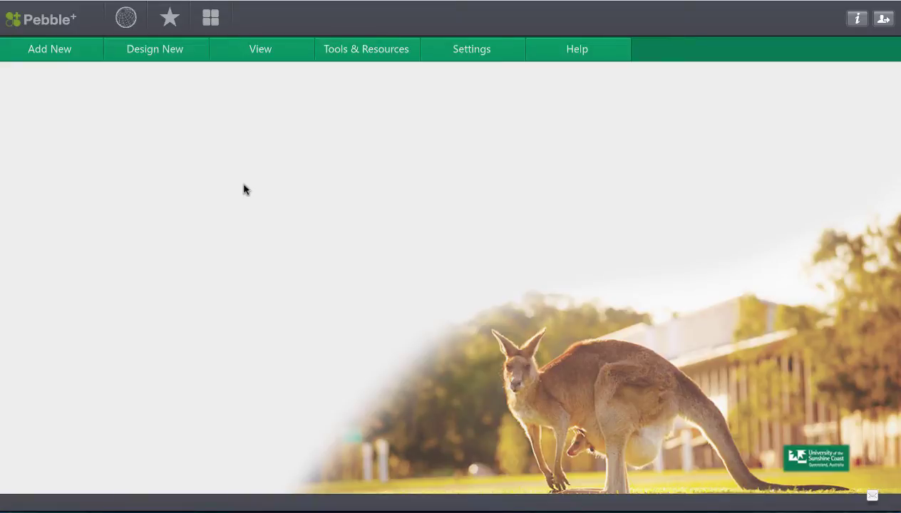
Step: Open the Asset Store and select the Design Photo asset tagged DES213
click(211, 23)
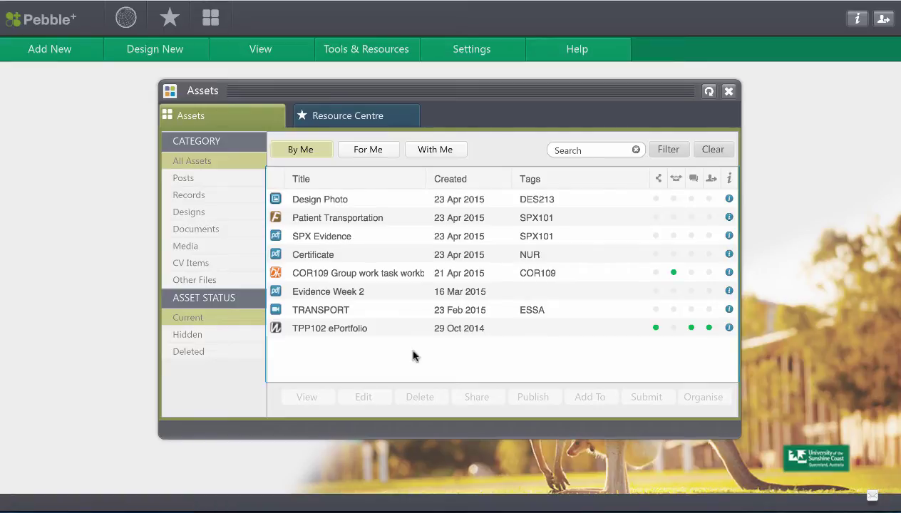
click(382, 203)
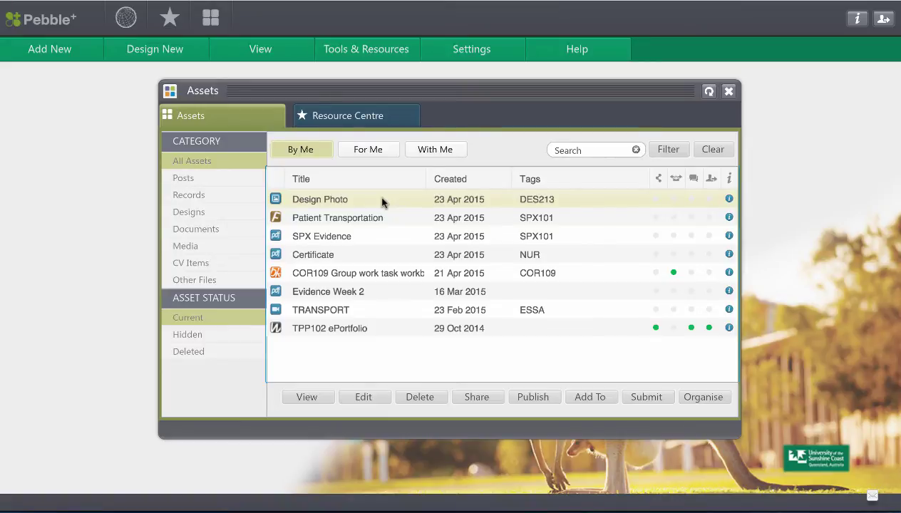
Step: Share the Design Photo with one contact, granting view and copy permissions until 23 Jul 2015
click(476, 397)
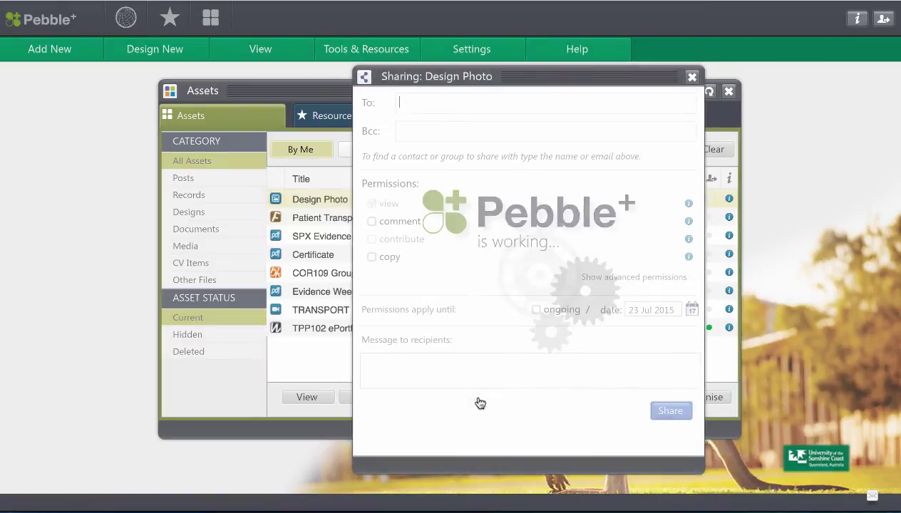
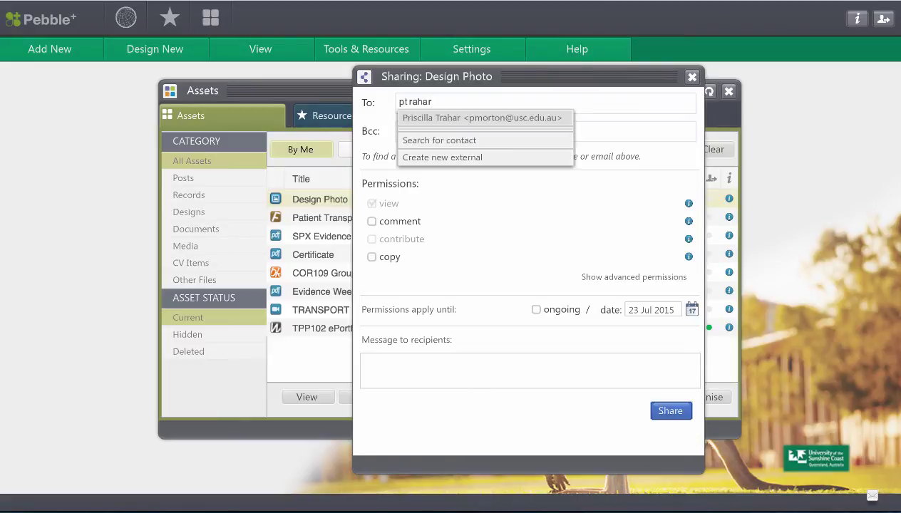
click(511, 119)
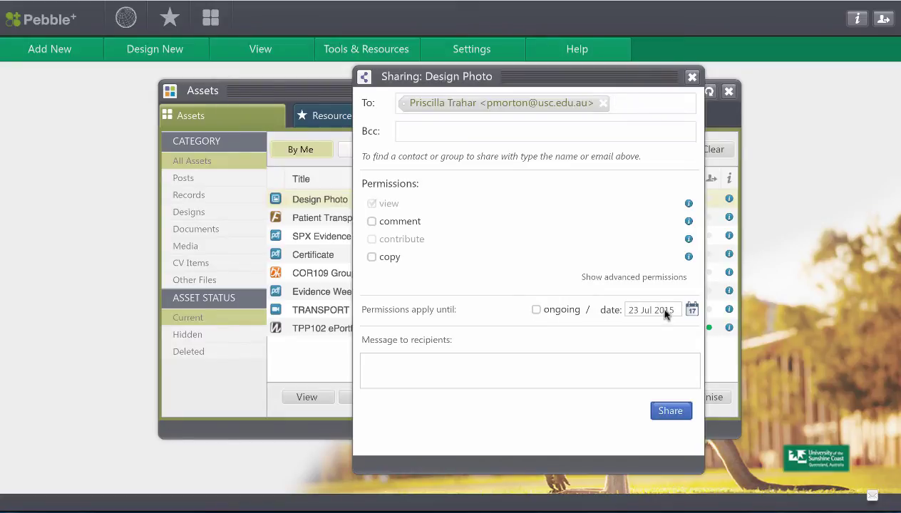
click(635, 283)
scroll(700, 265, down, 3)
scroll(701, 214, up, 3)
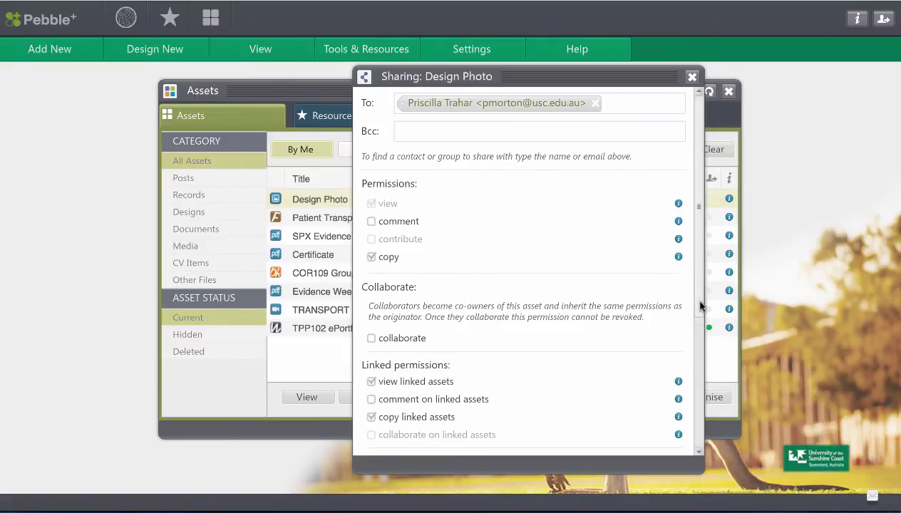
drag(701, 311, 705, 452)
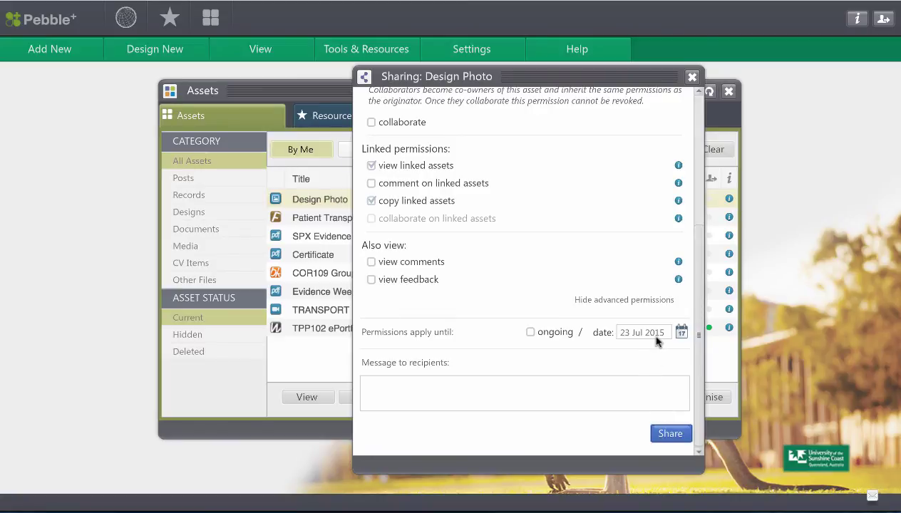
click(670, 436)
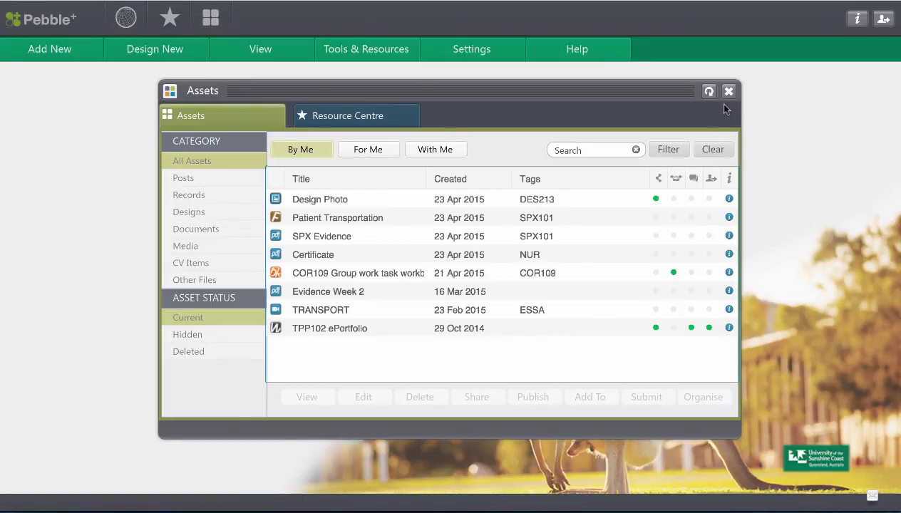
Step: Show the Design Photo's info panel with its DES213 tag and 23 Apr 2015 share
mouse_move(657, 199)
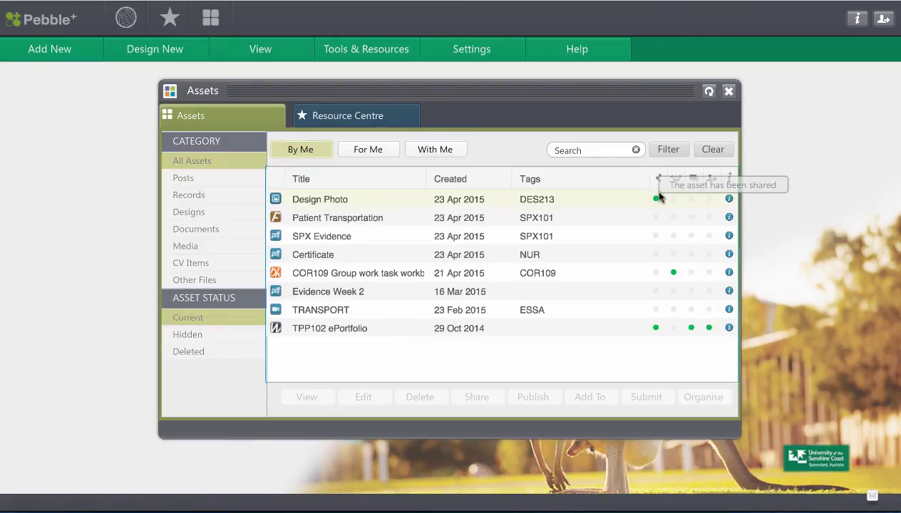
click(729, 200)
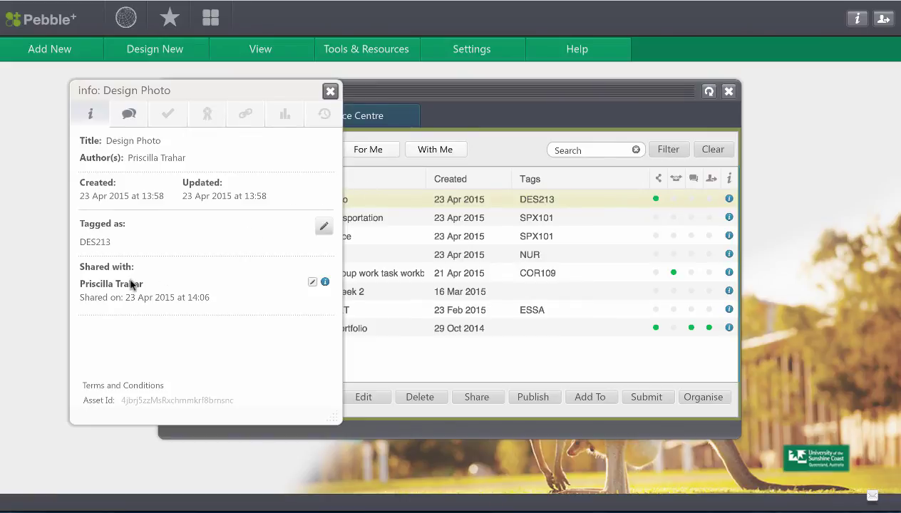
Step: Unshare the Design Photo from its single recipient and confirm the removal
click(313, 285)
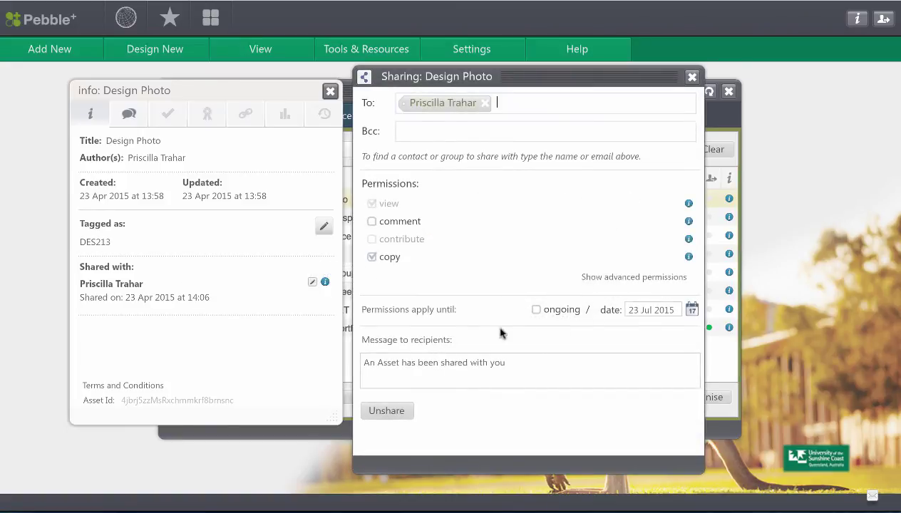
click(401, 414)
click(467, 303)
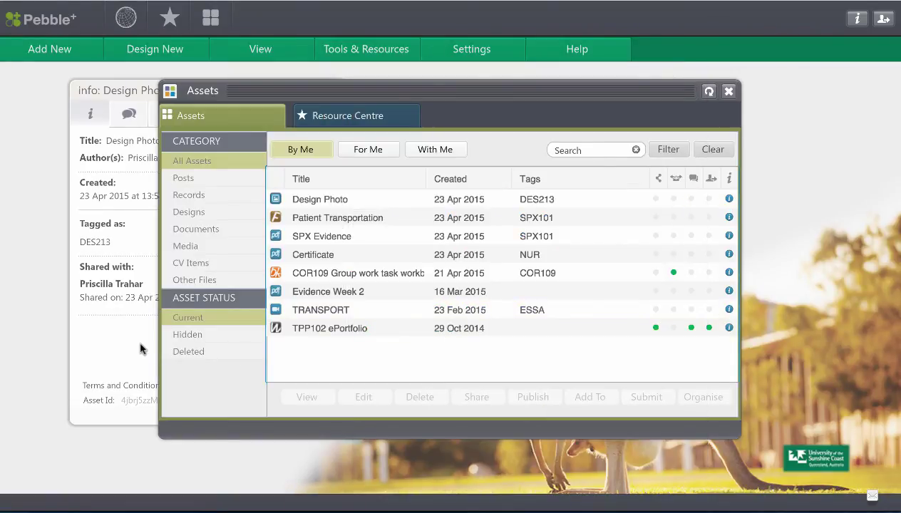
Step: Close the Assets window and the Design Photo info panel, returning to the empty home screen
click(728, 90)
click(329, 90)
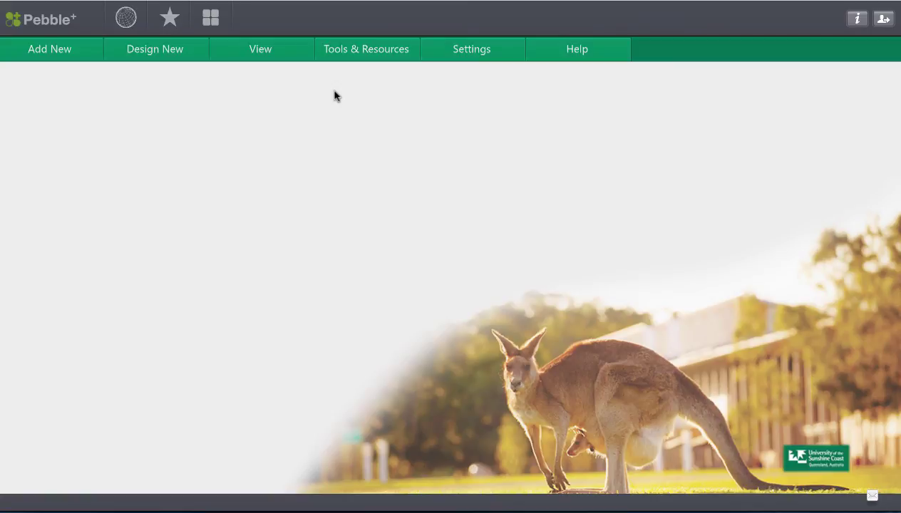